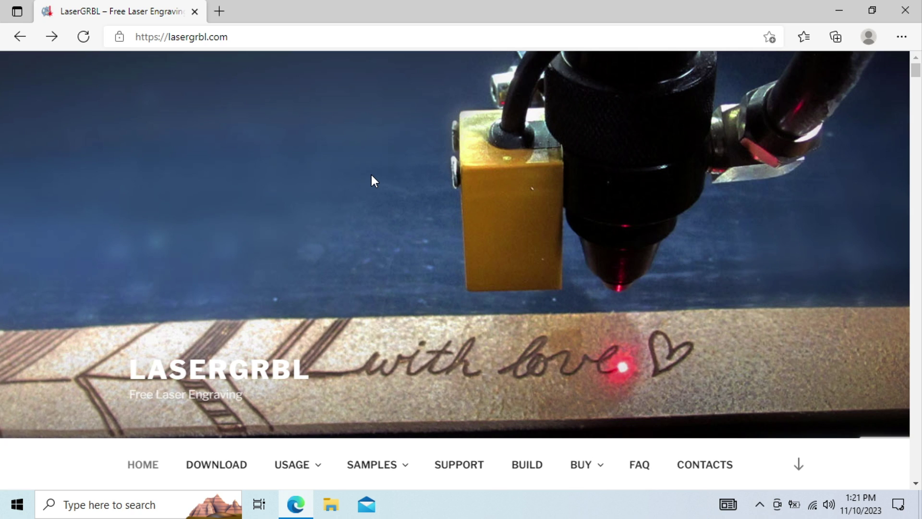
Step: Download the LaserGRBL installer from the website's download page
{"action": "left_click", "coordinate": [224, 466]}
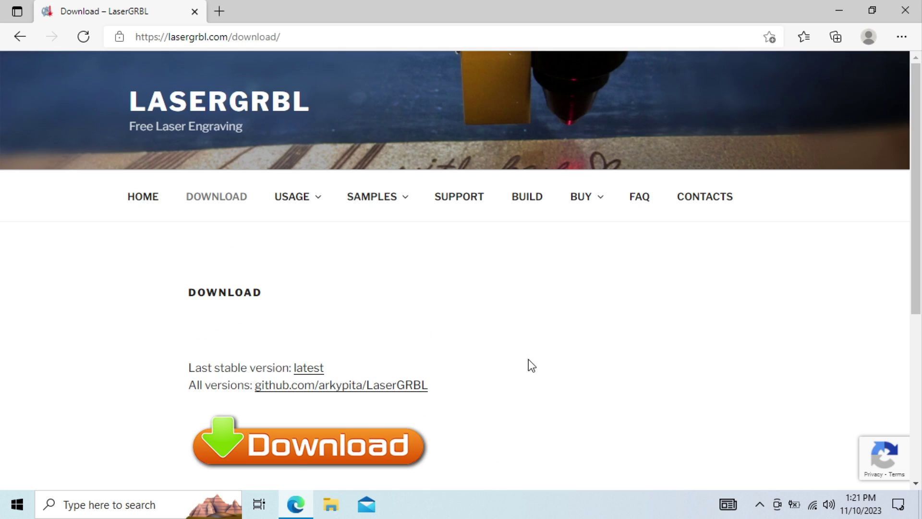
{"action": "left_click", "coordinate": [295, 464]}
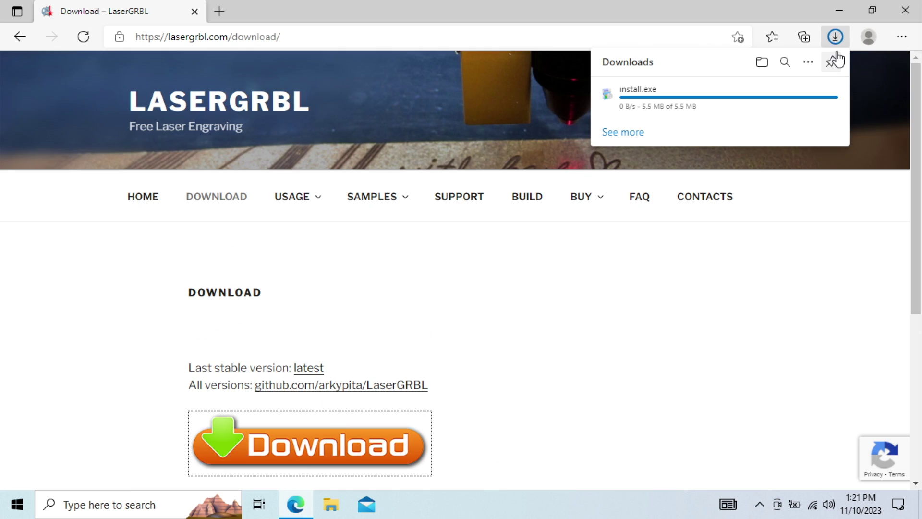
{"action": "left_click", "coordinate": [762, 61]}
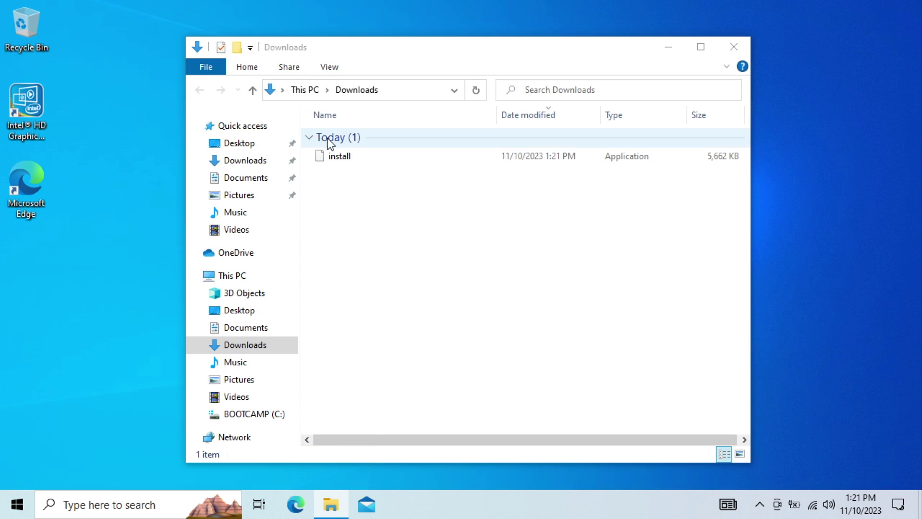
Step: Run install.exe through the setup wizard and launch LaserGRBL v5.4.0
{"action": "double_click", "coordinate": [338, 159]}
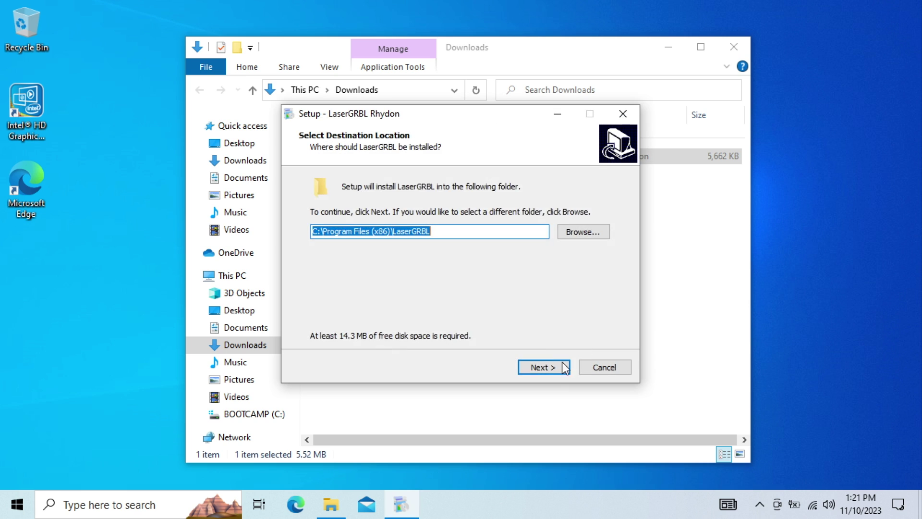
{"action": "left_click", "coordinate": [563, 363]}
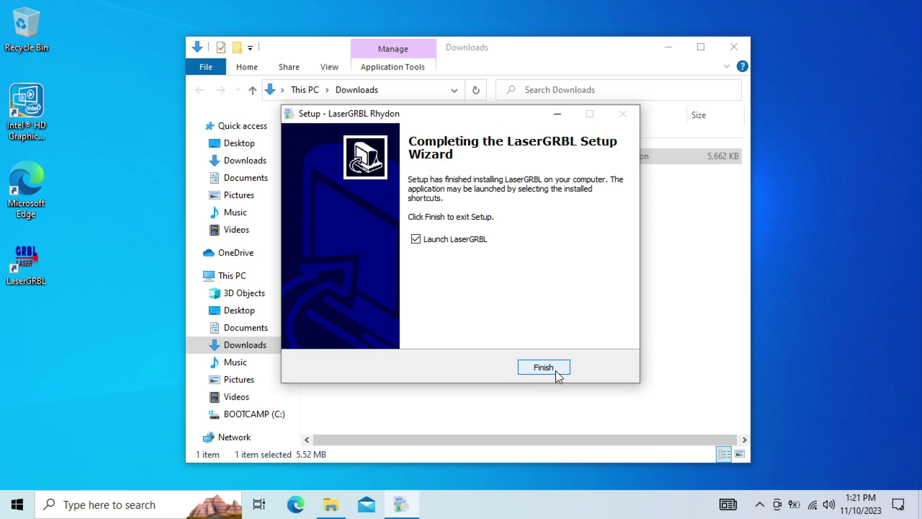
{"action": "left_click", "coordinate": [555, 371]}
{"action": "left_click", "coordinate": [733, 46]}
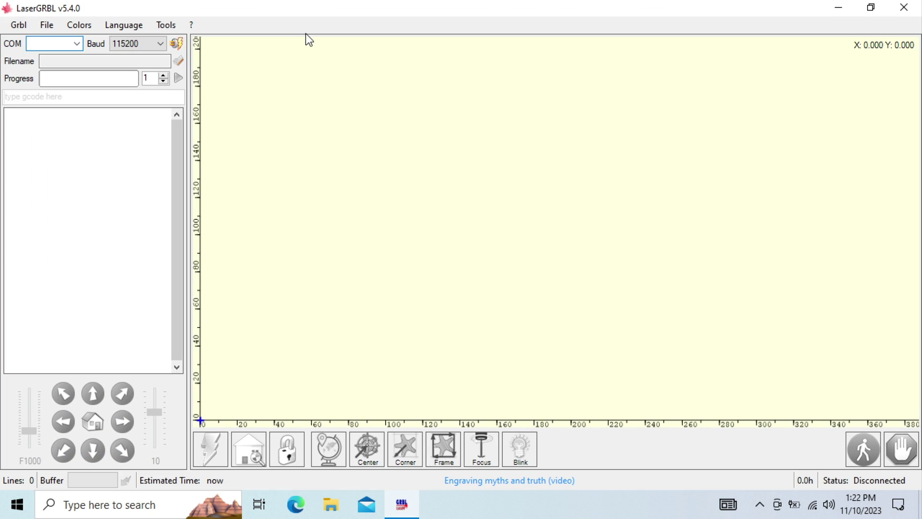
Step: Install the CH340 USB driver from the Tools menu, accepting its prompts
{"action": "left_click", "coordinate": [167, 27]}
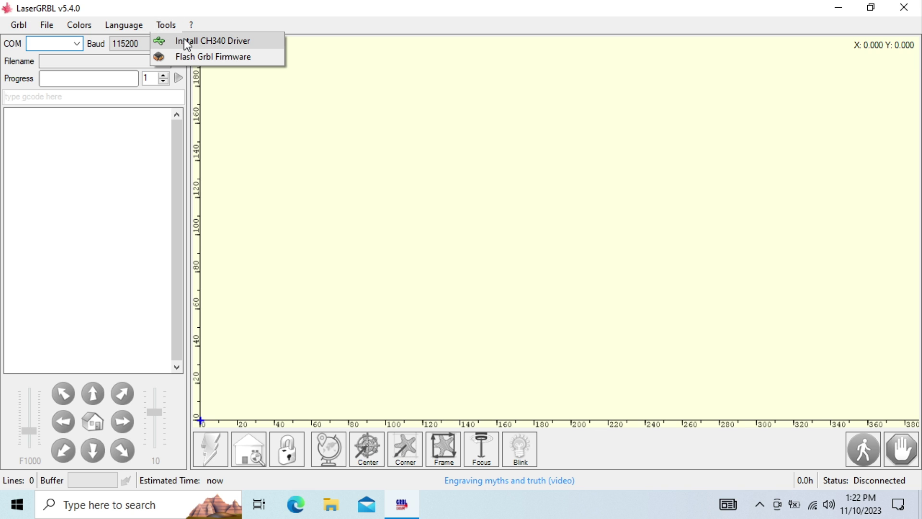
{"action": "left_click", "coordinate": [185, 40]}
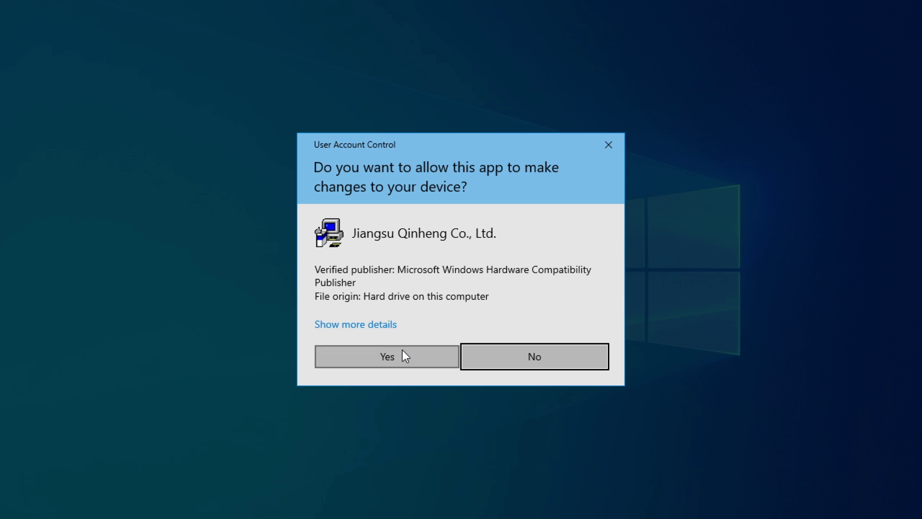
{"action": "left_click", "coordinate": [402, 351]}
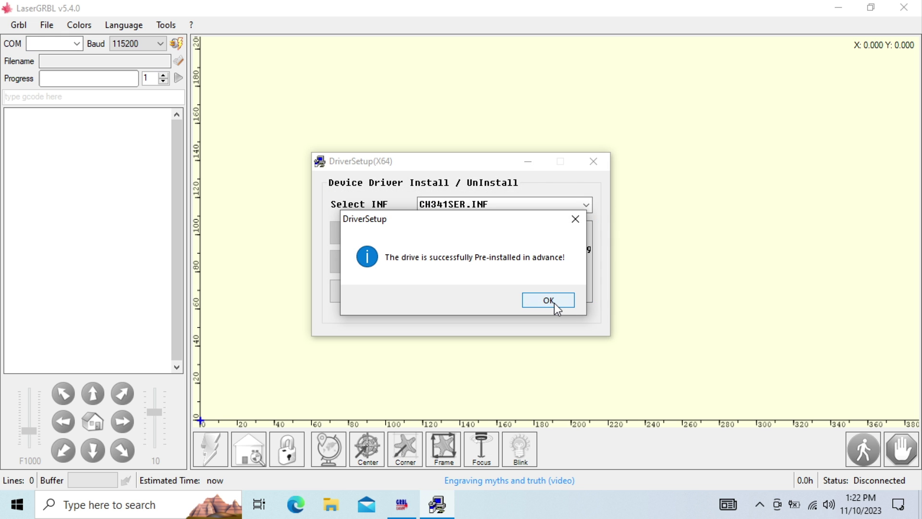
{"action": "left_click", "coordinate": [548, 300]}
{"action": "left_click", "coordinate": [593, 161]}
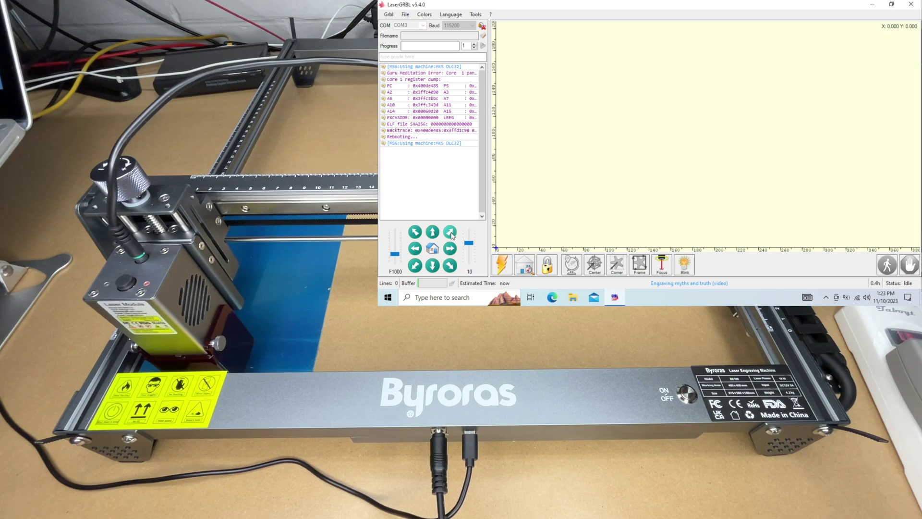
Step: Jog the laser head diagonally in 10 mm moves, return to origin, jog again, then home
{"action": "left_click", "coordinate": [450, 233]}
{"action": "left_click", "coordinate": [450, 232]}
{"action": "left_click", "coordinate": [450, 232]}
{"action": "left_click", "coordinate": [450, 233]}
{"action": "left_click", "coordinate": [450, 232]}
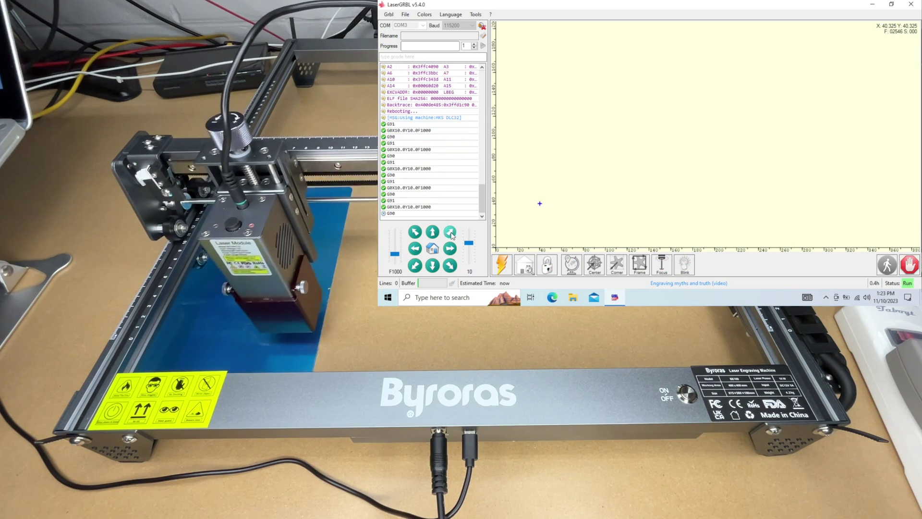
{"action": "left_click", "coordinate": [450, 233]}
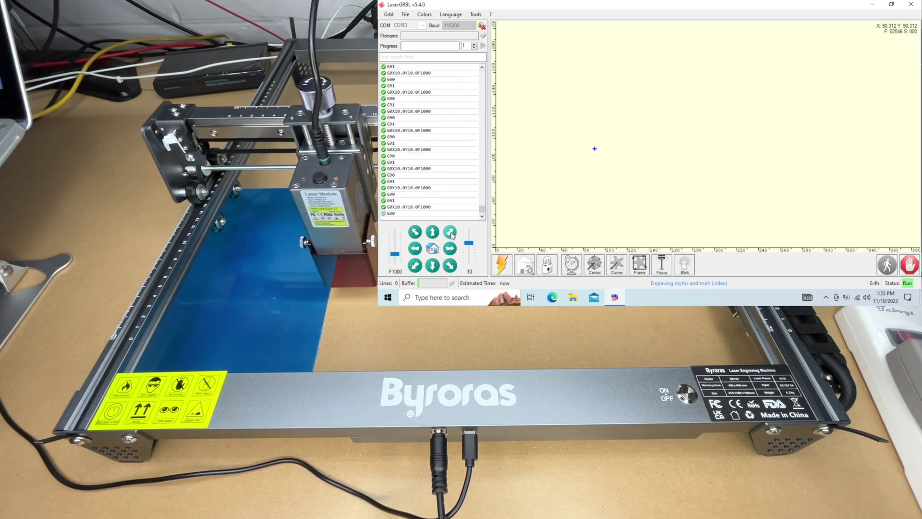
{"action": "left_click", "coordinate": [432, 249]}
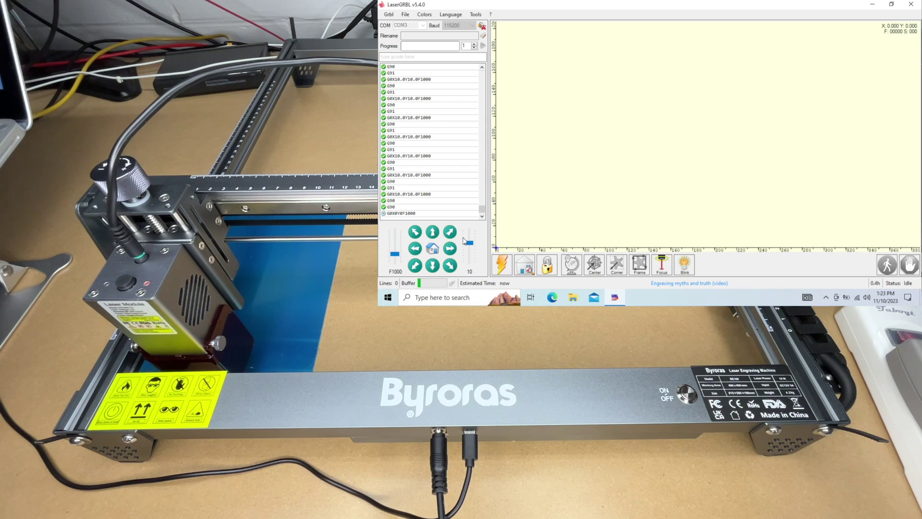
{"action": "left_click", "coordinate": [450, 232]}
{"action": "left_click", "coordinate": [450, 232]}
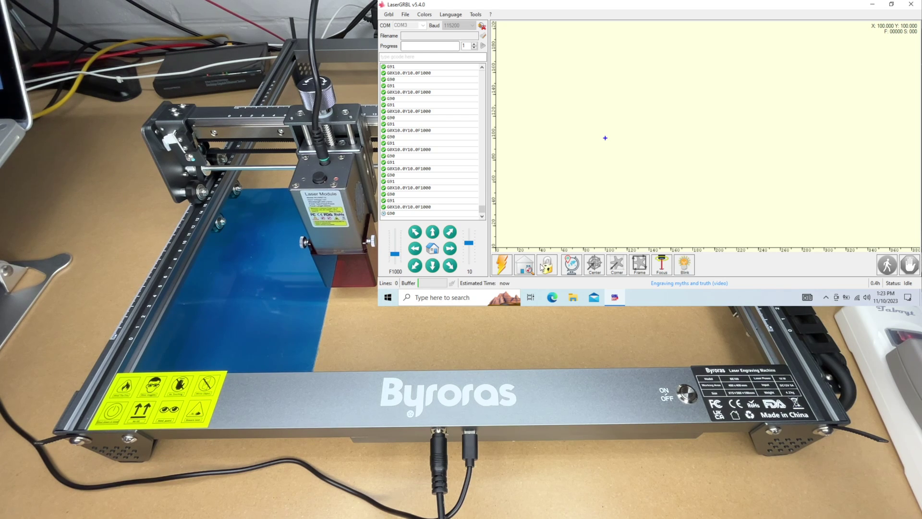
{"action": "left_click", "coordinate": [525, 265]}
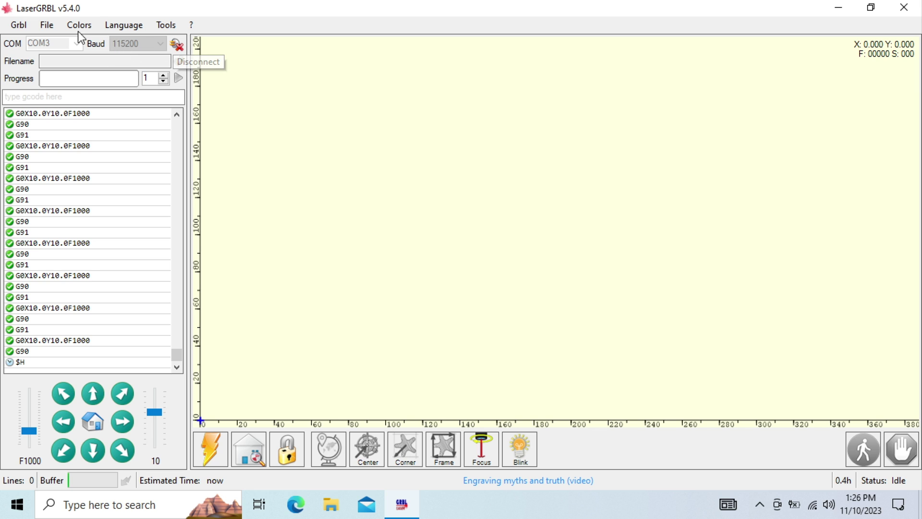
Step: Open Greyhound.png from Documents into the raster image import
{"action": "left_click", "coordinate": [45, 25]}
{"action": "left_click", "coordinate": [53, 39]}
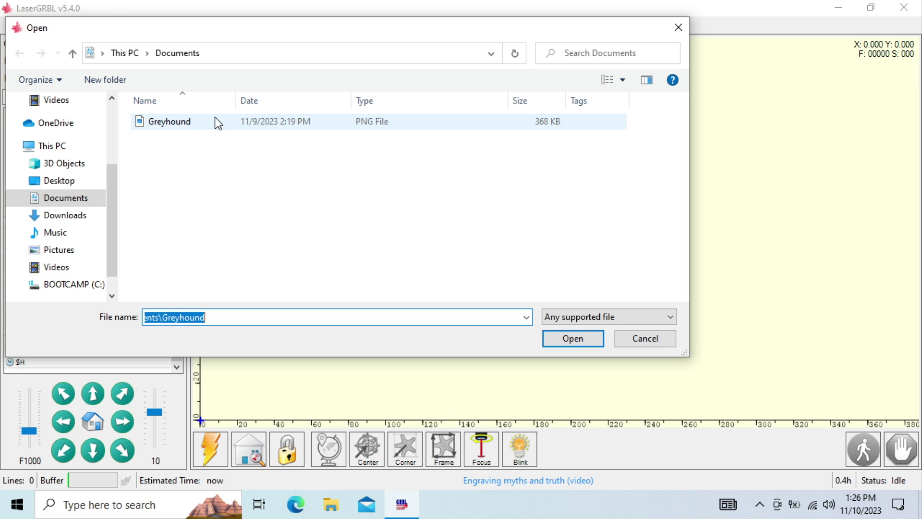
{"action": "double_click", "coordinate": [213, 122]}
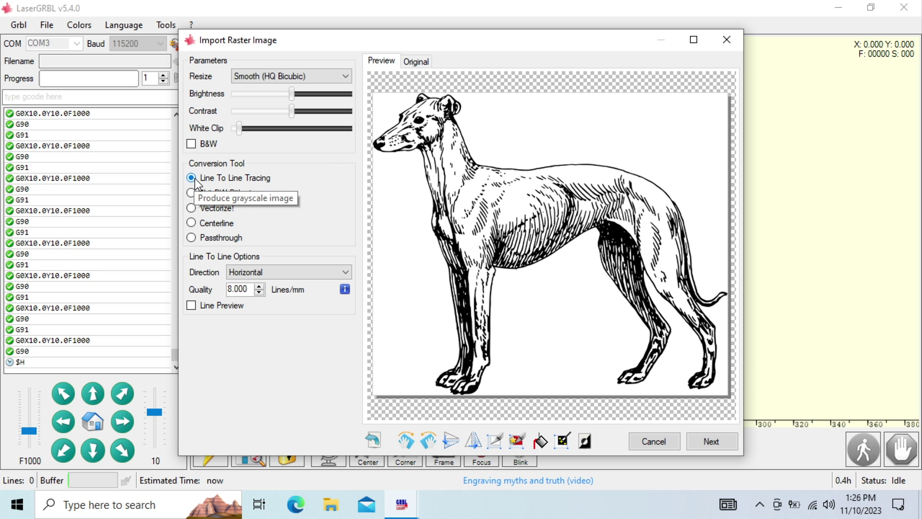
Step: Review the Direction options, keeping Horizontal line tracing at 8 lines/mm
{"action": "left_click", "coordinate": [296, 268]}
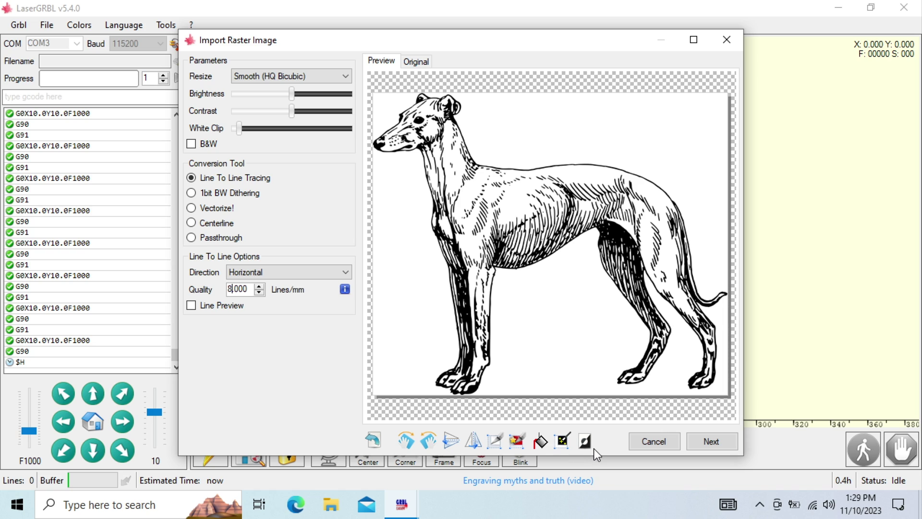
Step: Set the engraving speed to 10000 mm/min and review the laser mode options
{"action": "left_click", "coordinate": [722, 449]}
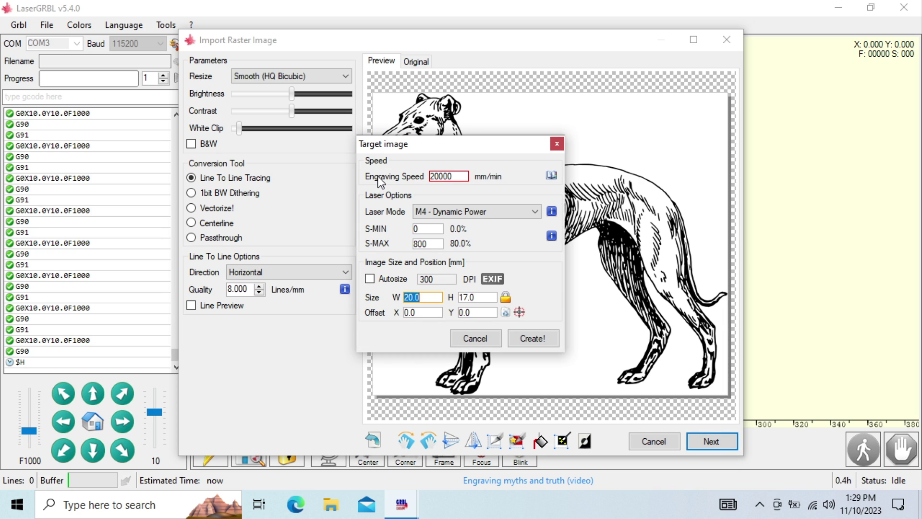
{"action": "double_click", "coordinate": [432, 177]}
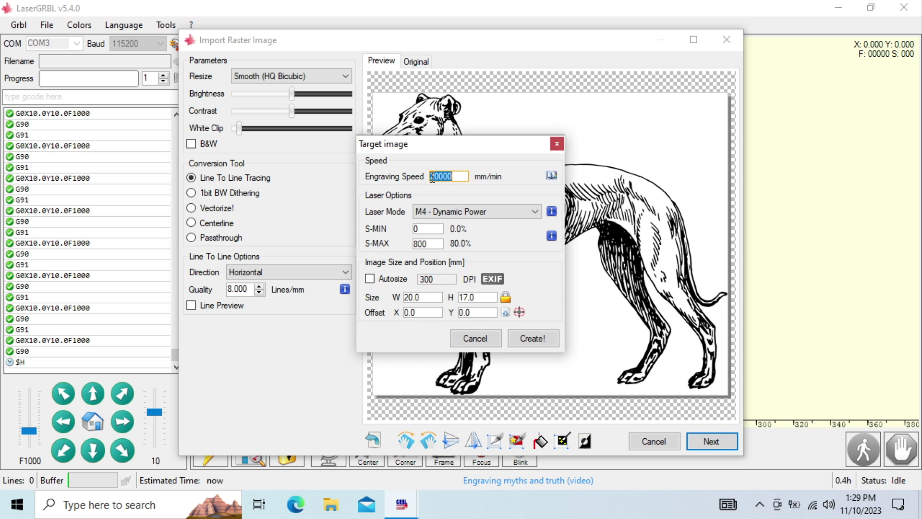
{"action": "type", "text": "1"}
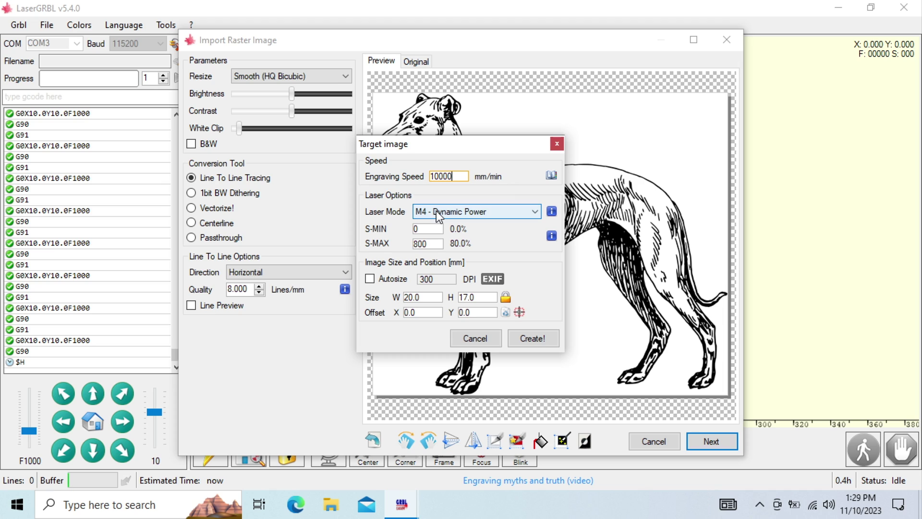
{"action": "left_click", "coordinate": [439, 214]}
{"action": "type", "text": "900"}
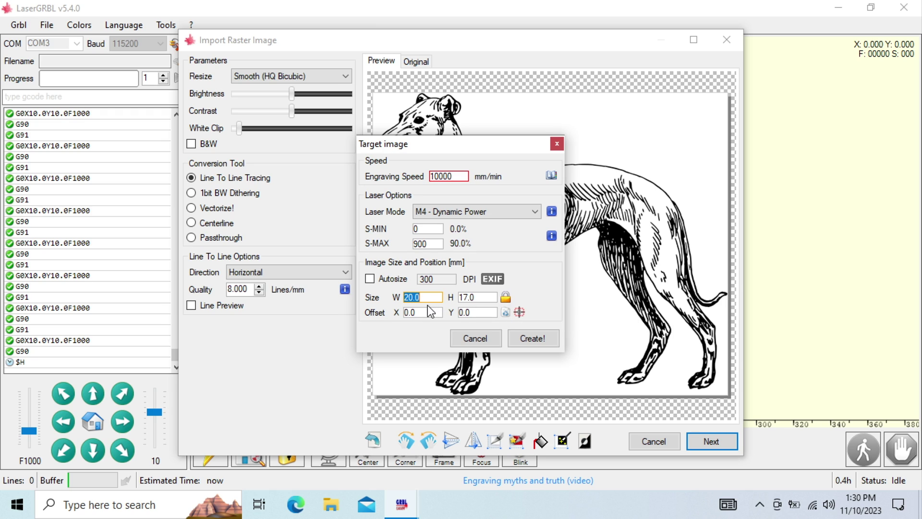
Step: Size the greyhound to 20 mm wide (about 20 × 17 mm) and create the job
{"action": "left_click", "coordinate": [480, 298]}
{"action": "type", "text": "20"}
{"action": "double_click", "coordinate": [422, 298]}
{"action": "type", "text": "20"}
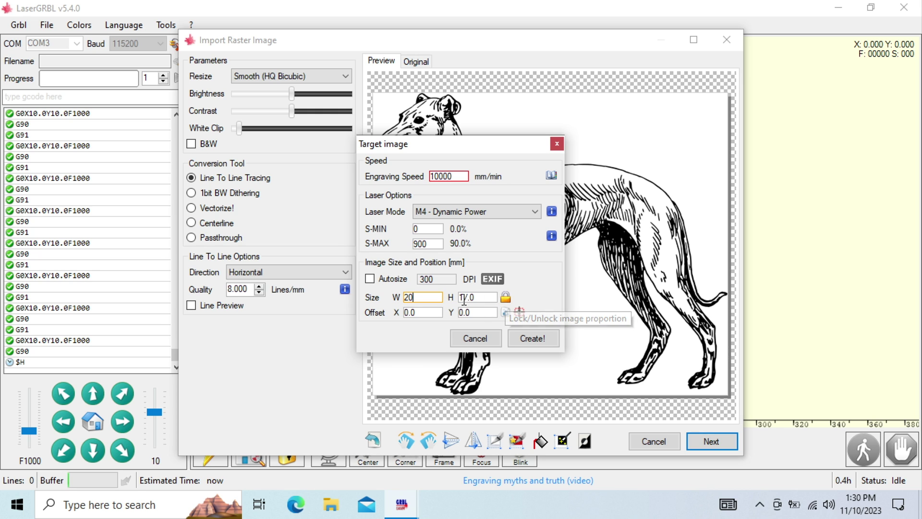
{"action": "left_click", "coordinate": [543, 339]}
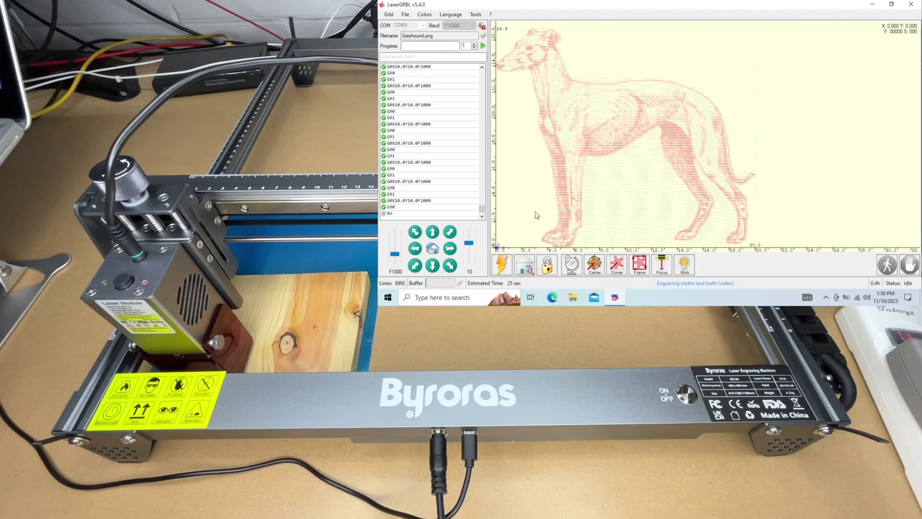
Step: Home the engraver, then frame the 20 × 17 mm greyhound outline on the board
{"action": "left_click", "coordinate": [527, 269]}
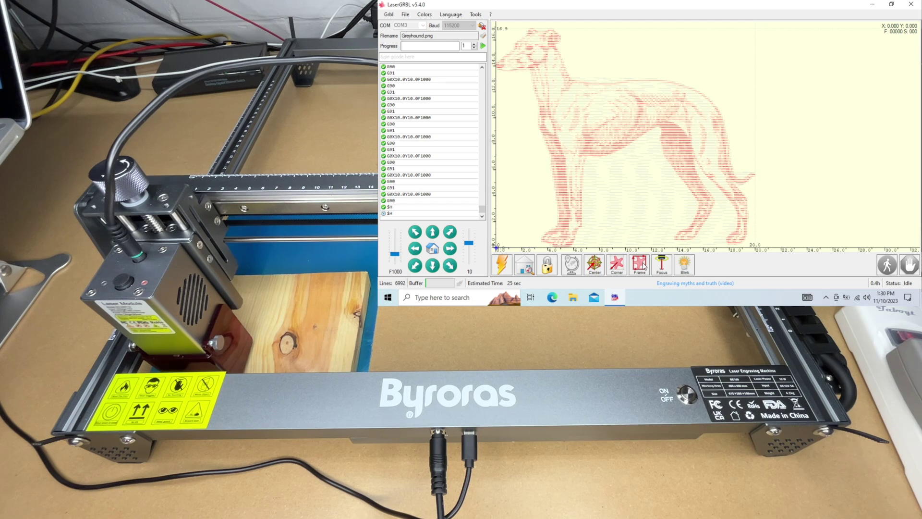
{"action": "left_click", "coordinate": [644, 267]}
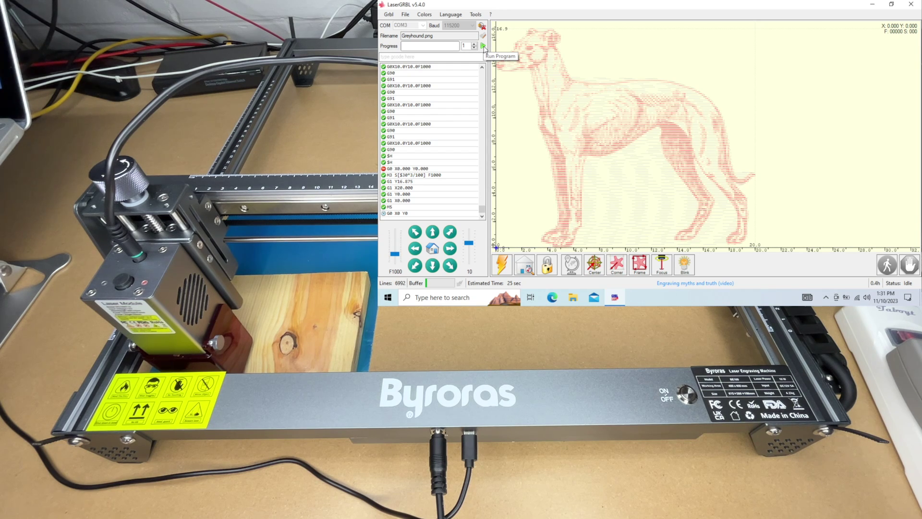
Step: Run the greyhound engraving program until it completes with 0 errors
{"action": "left_click", "coordinate": [484, 46]}
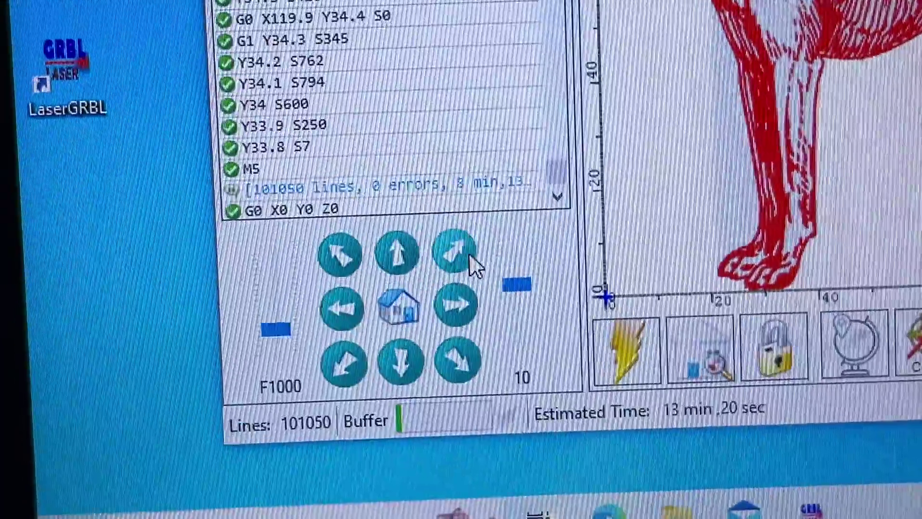
Step: Jog the laser head 10 mm diagonally up-right away from the origin
{"action": "left_click", "coordinate": [471, 257]}
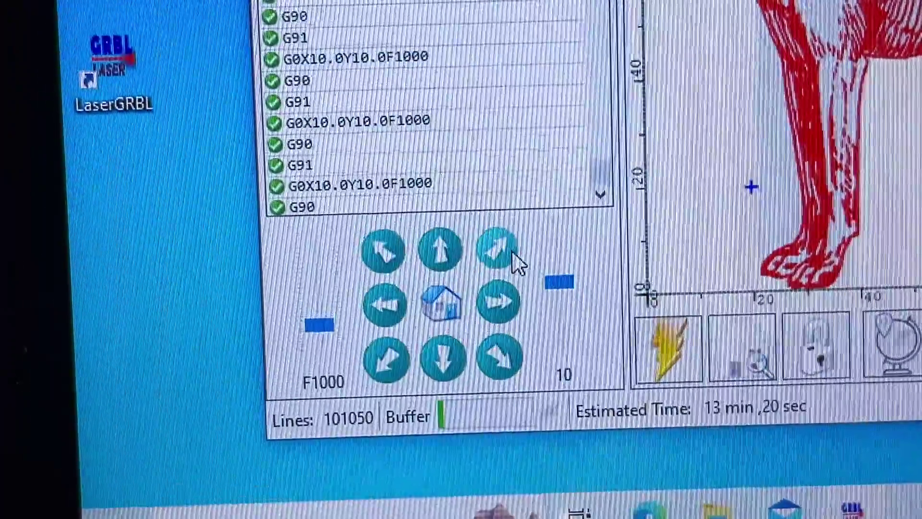